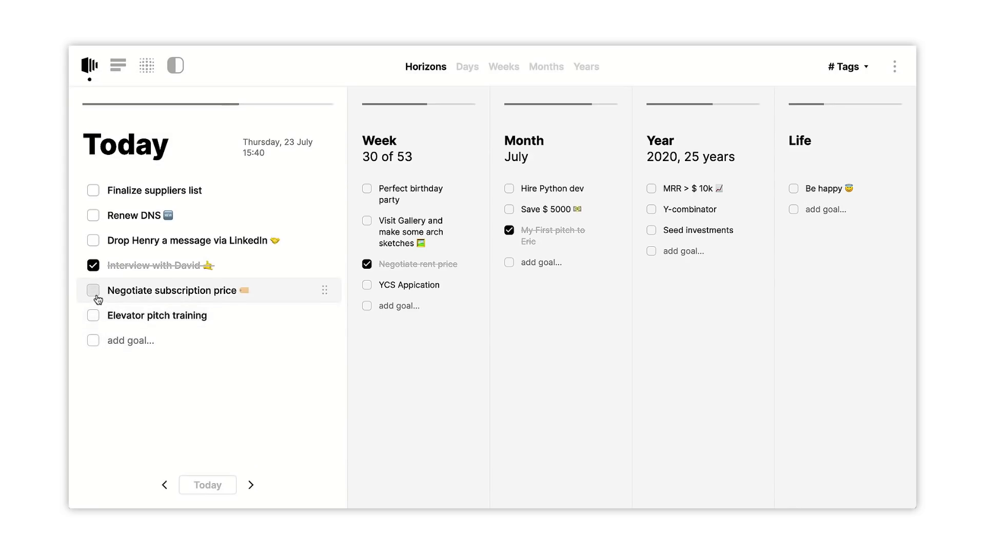
# Step: Mark Negotiate subscription price as done in Today and begin adding a new goal
pyautogui.click(93, 290)
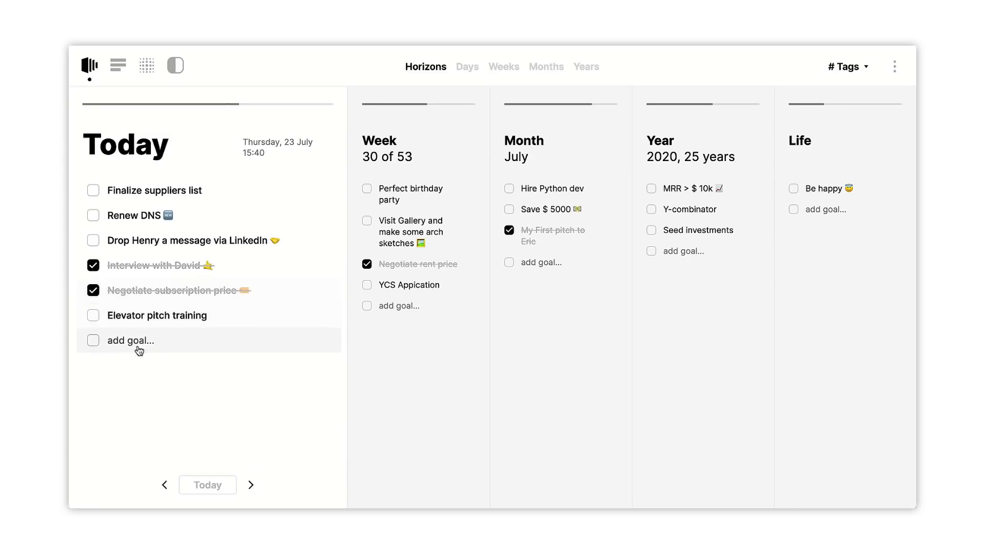
pyautogui.click(131, 341)
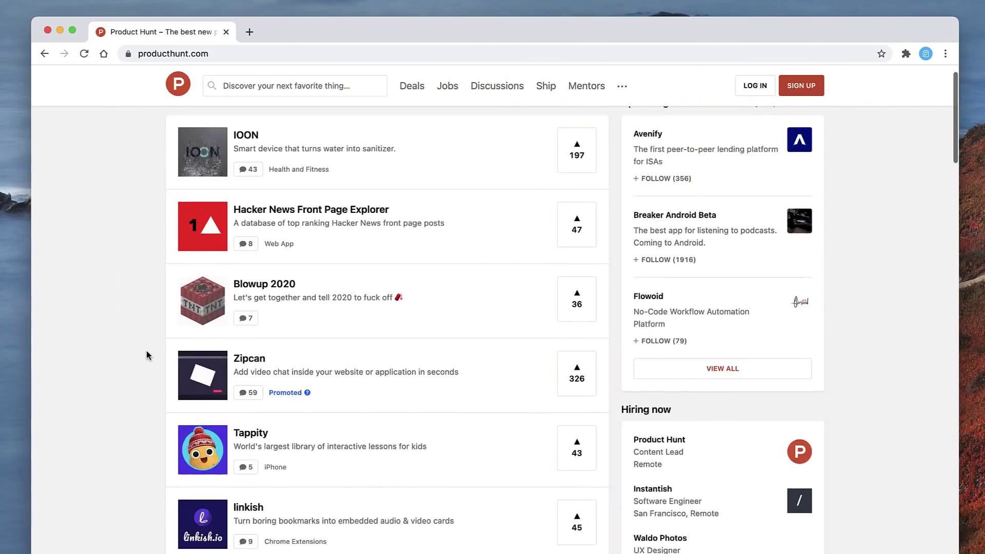
pyautogui.scroll(-20, 147, 356)
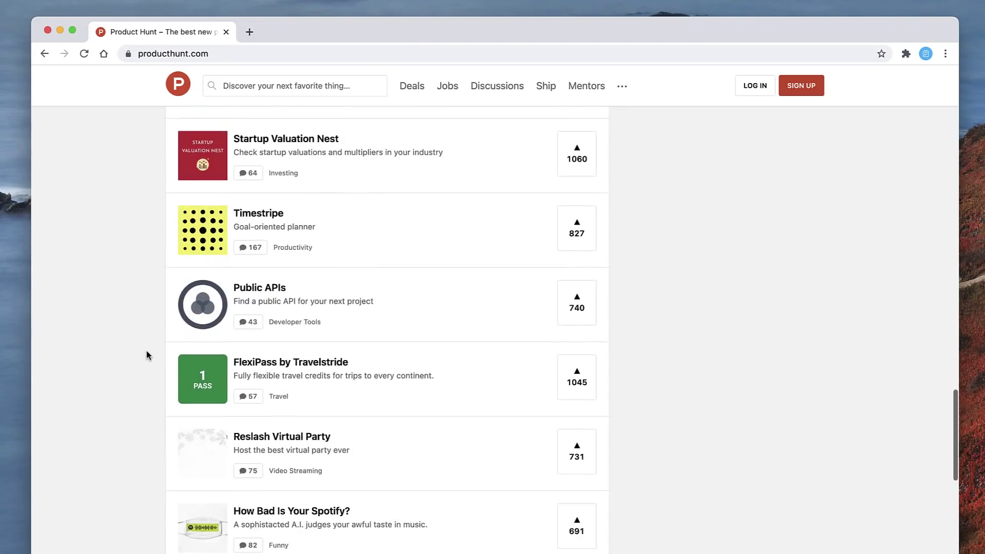
pyautogui.scroll(2, 147, 355)
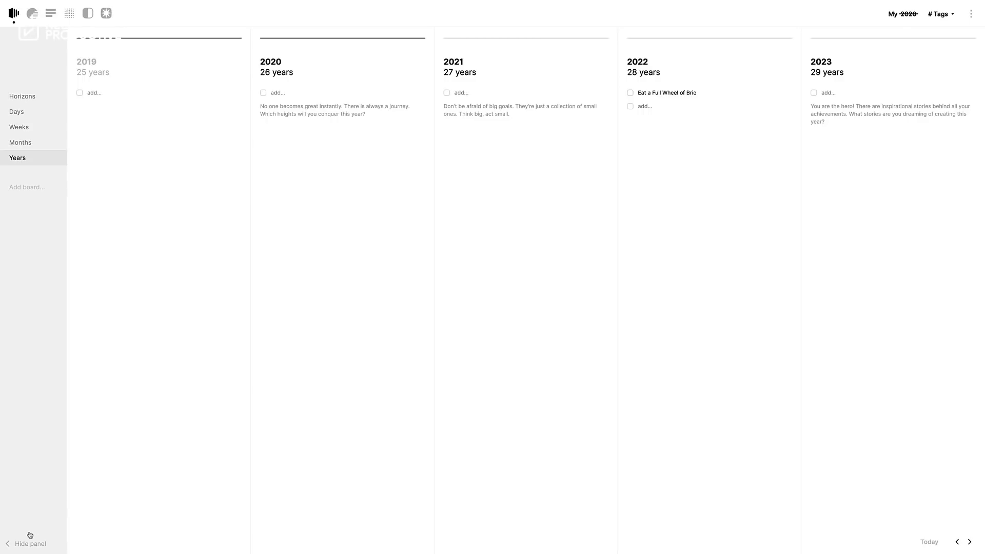
# Step: Collapse the boards side panel with Hide panel
pyautogui.click(30, 536)
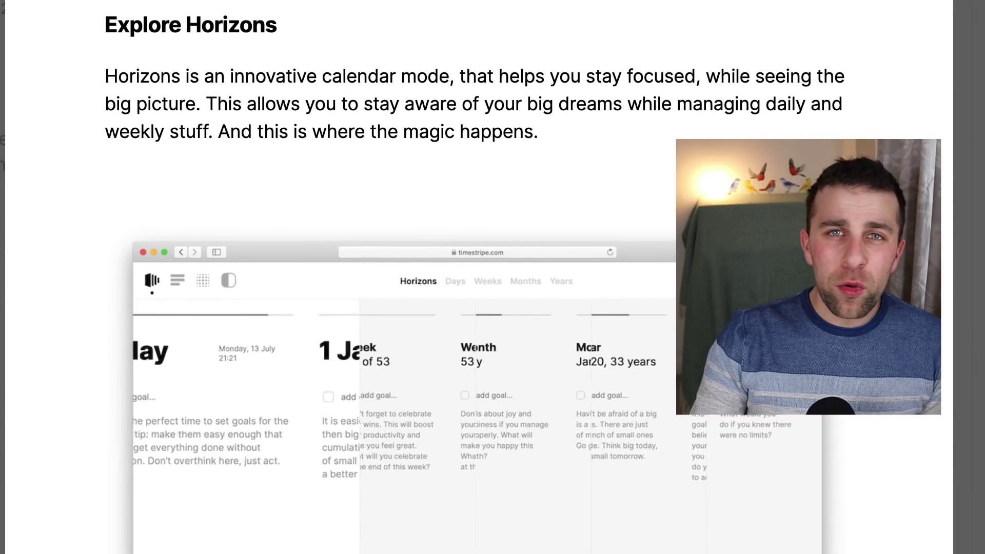
# Step: Scroll down through the Explore Horizons section of the website
pyautogui.scroll(-1, 477, 280)
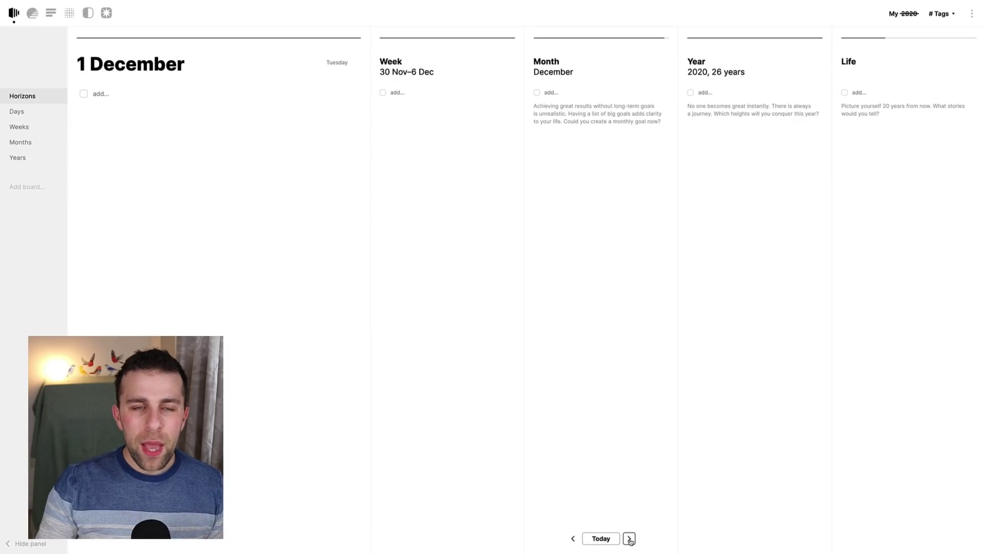
# Step: Step the Horizons board forward to 1 January, then continue to the next page
pyautogui.click(630, 539)
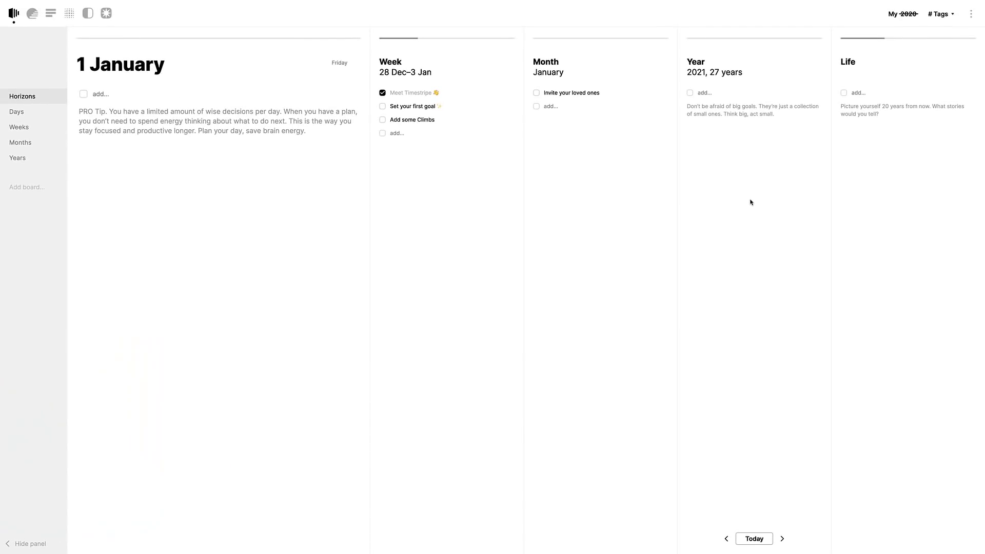
pyautogui.click(863, 92)
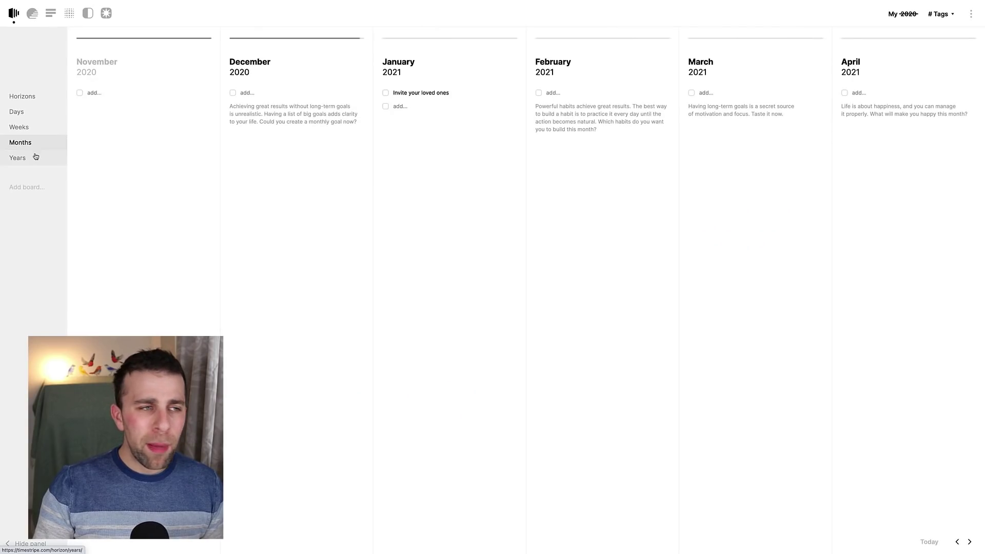
# Step: Switch to the Years board showing columns for 2019 through 2023
pyautogui.click(35, 159)
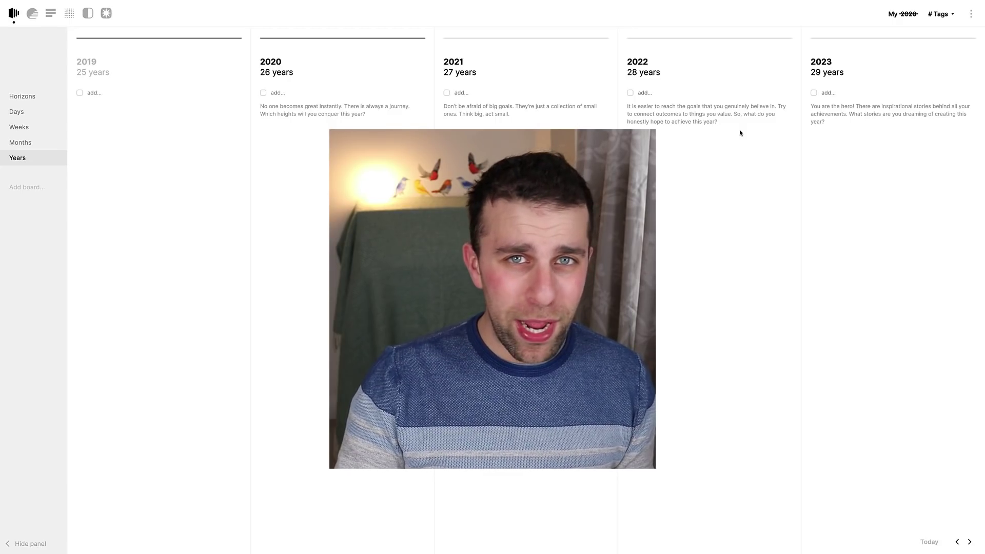
# Step: Start a new custom board and tick off the Fiona Apple, Moses Sumney and Perfume Genius albums
pyautogui.click(20, 188)
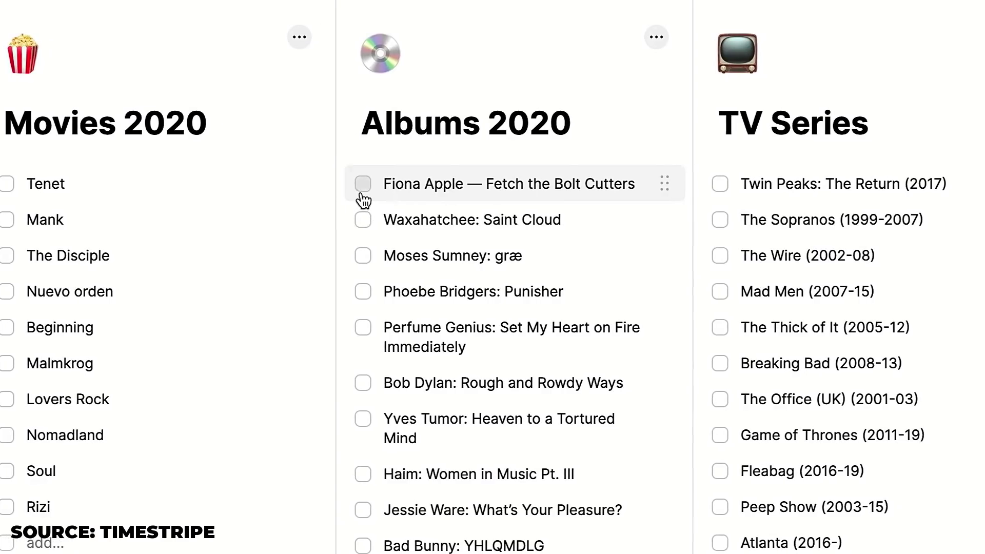
pyautogui.click(363, 185)
pyautogui.click(363, 255)
pyautogui.click(363, 328)
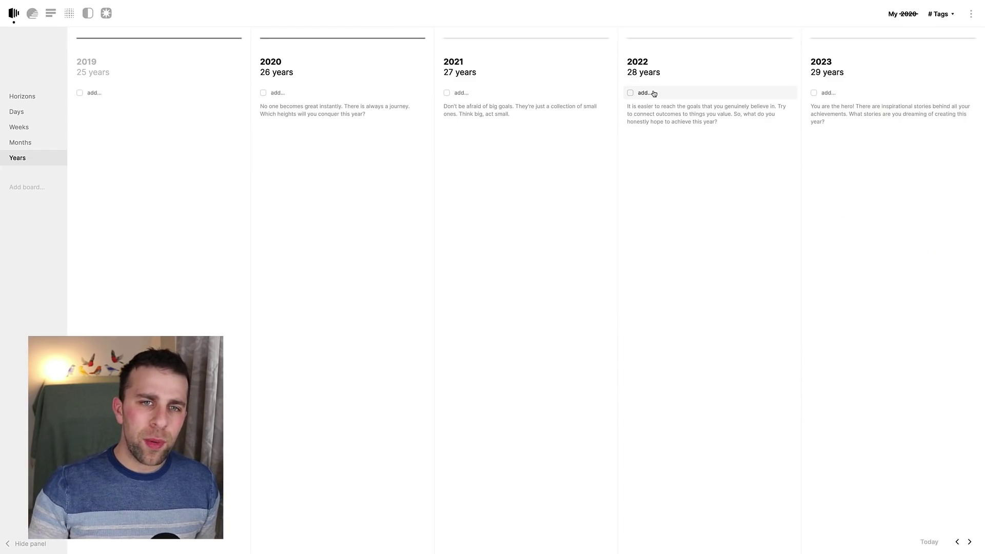
# Step: Add Eat a Full Wheel of Brie as a 2022 goal and tick off Algeria and Andorra
pyautogui.click(654, 93)
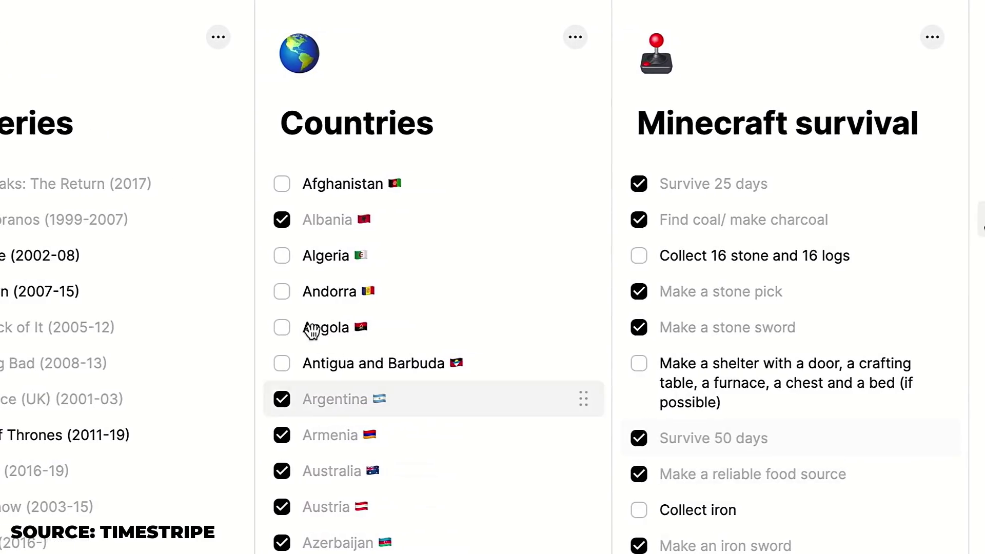
pyautogui.click(259, 292)
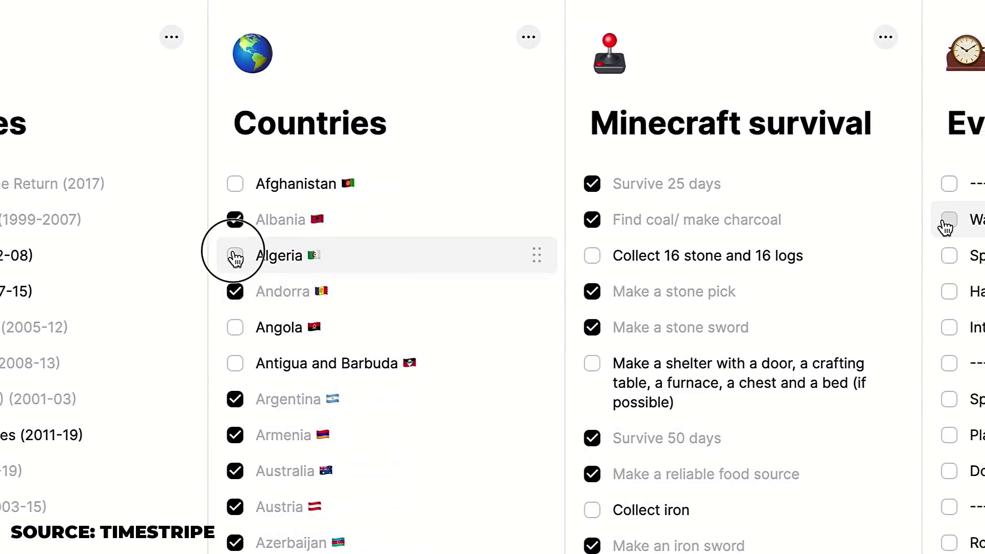
pyautogui.click(235, 255)
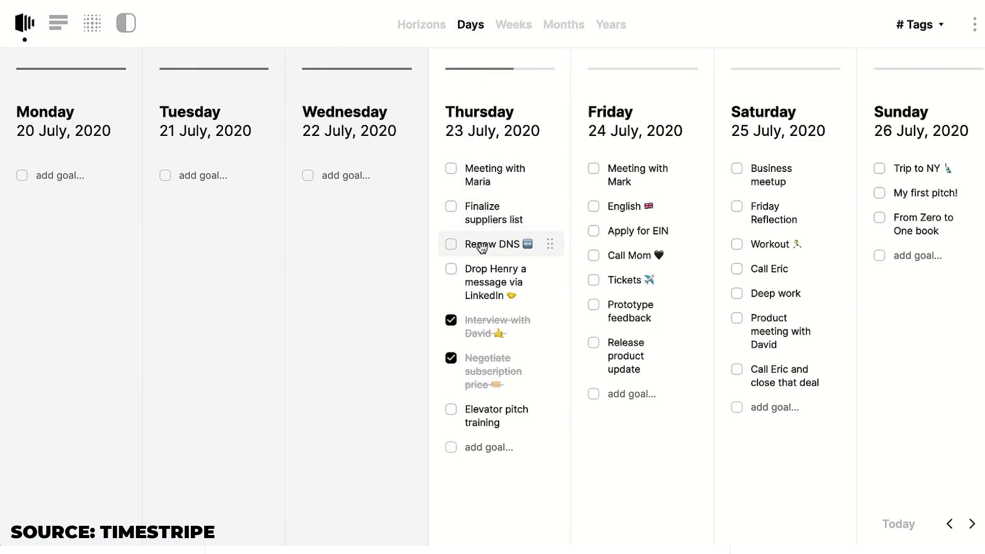
# Step: Move Call Mom to Thursday and Call Eric to Friday, then move YCS into W31
pyautogui.moveTo(645, 260); pyautogui.dragTo(502, 266)
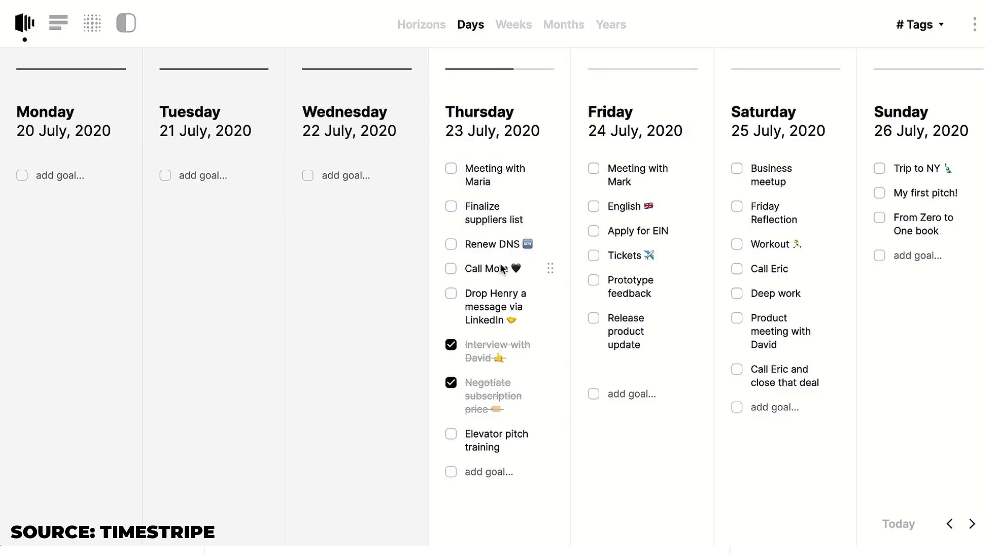
pyautogui.moveTo(775, 266); pyautogui.dragTo(641, 280)
pyautogui.click(514, 24)
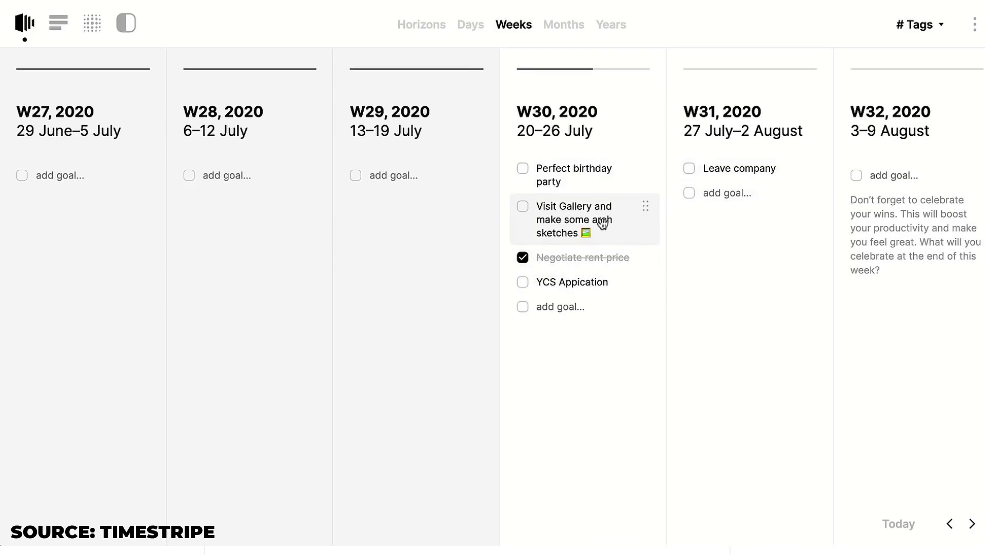
pyautogui.moveTo(577, 285); pyautogui.dragTo(746, 194)
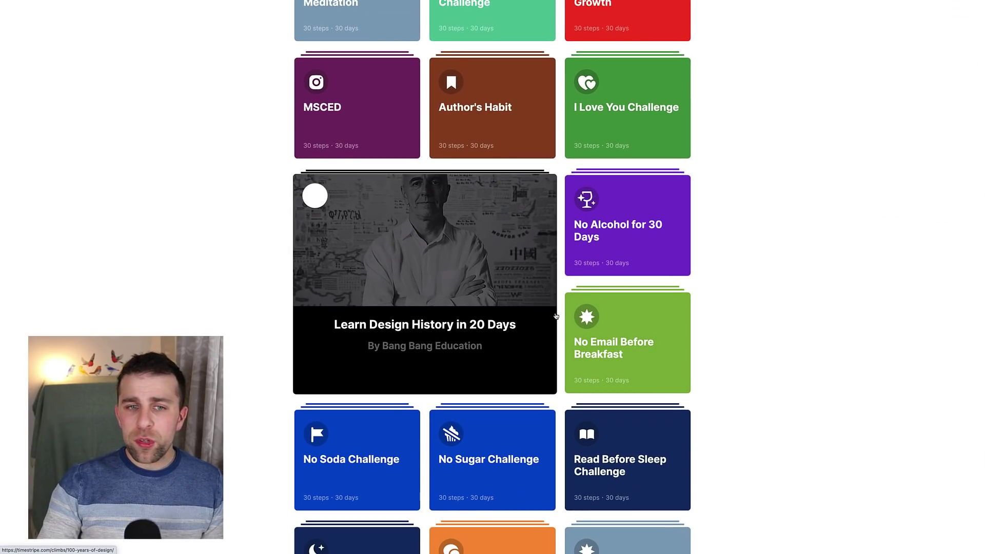
# Step: Start the No Alcohol for 30 Days climb from its details card
pyautogui.click(629, 239)
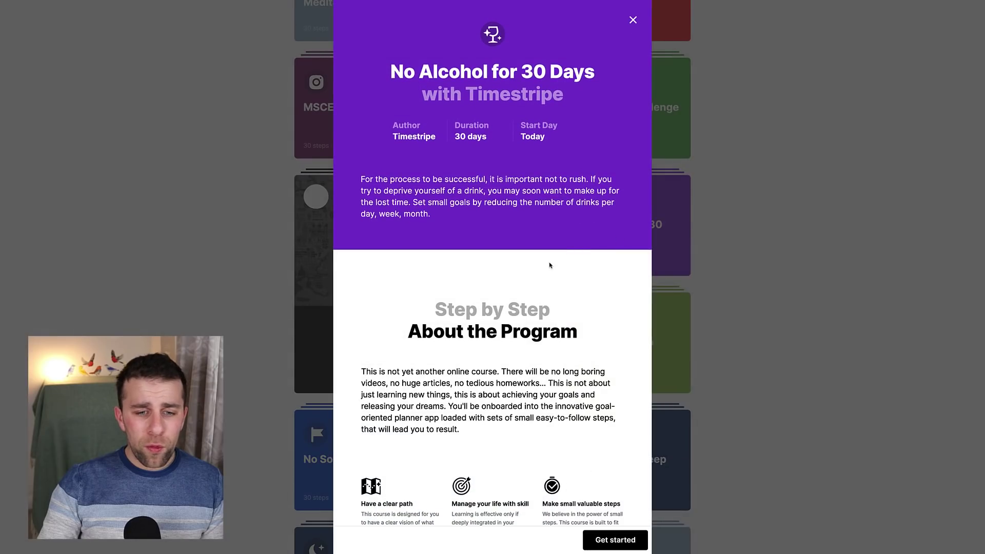
pyautogui.scroll(-2, 550, 266)
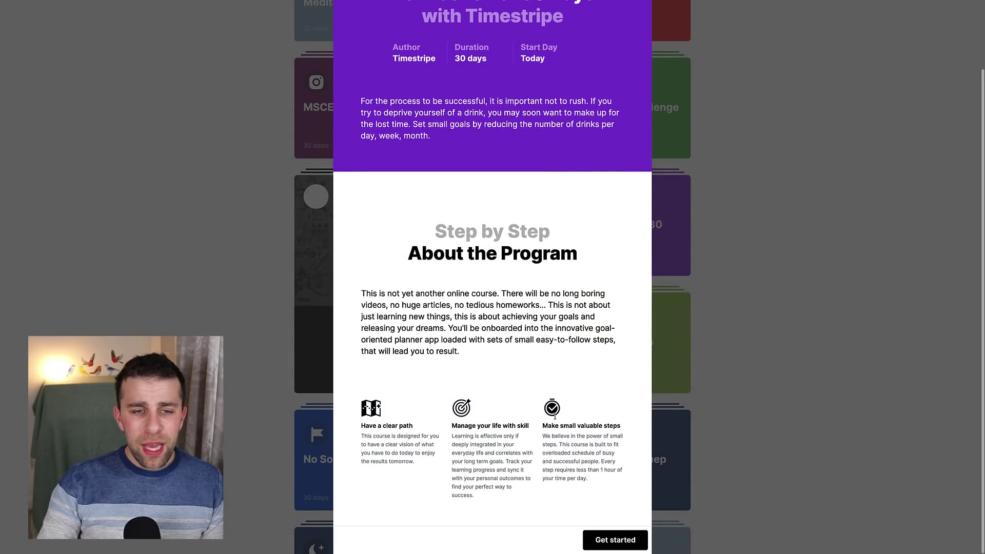
pyautogui.click(615, 538)
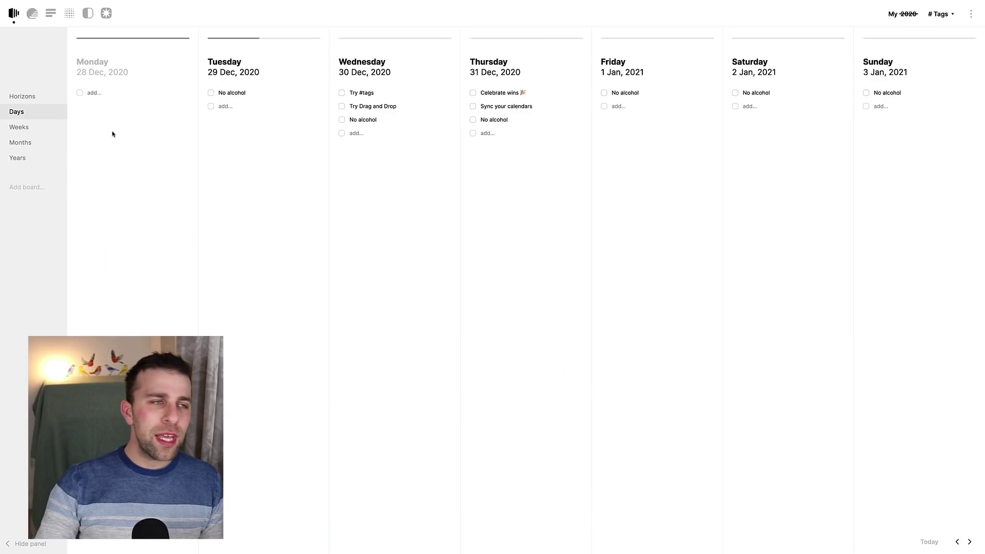
# Step: Switch through the Weeks, Months and Horizons views, ending on the Days board
pyautogui.click(37, 127)
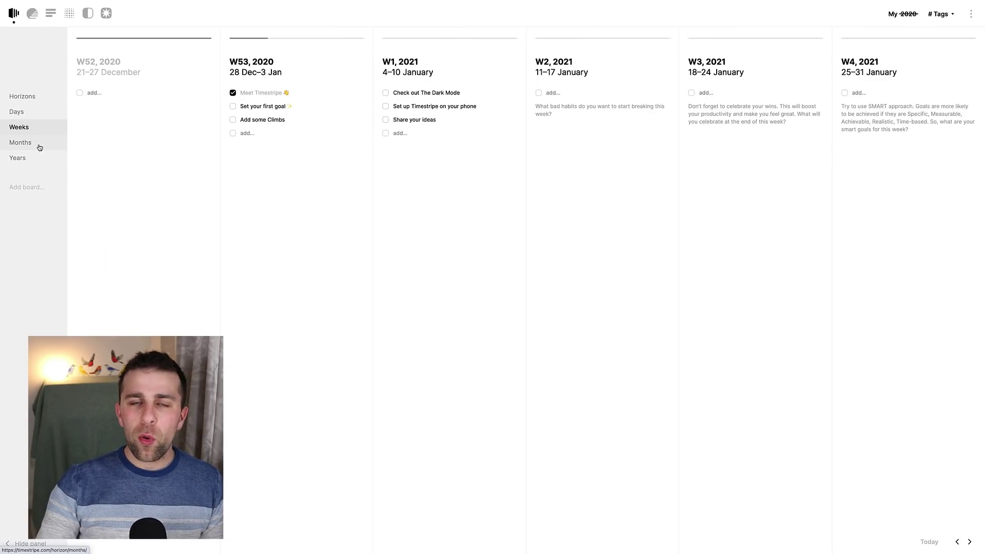
pyautogui.click(39, 148)
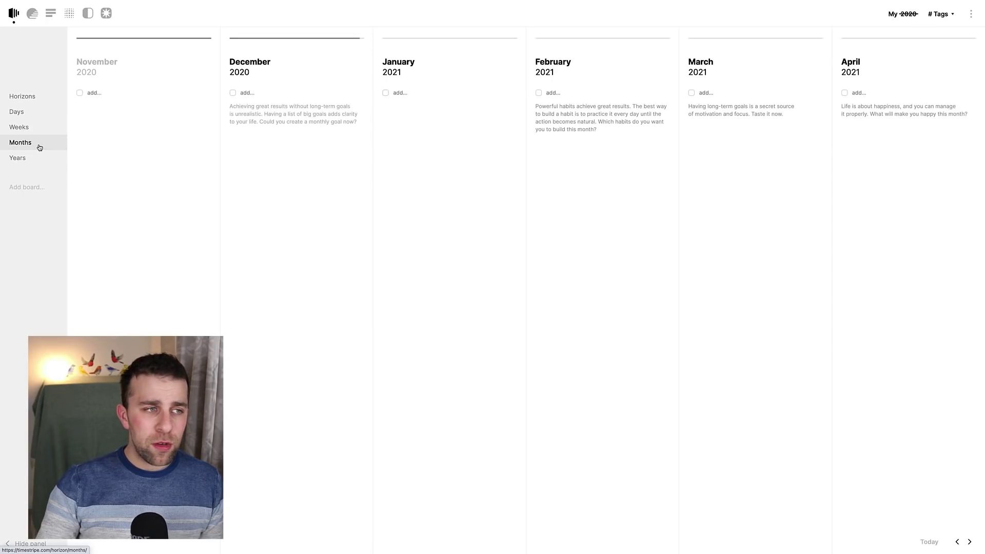
pyautogui.click(30, 98)
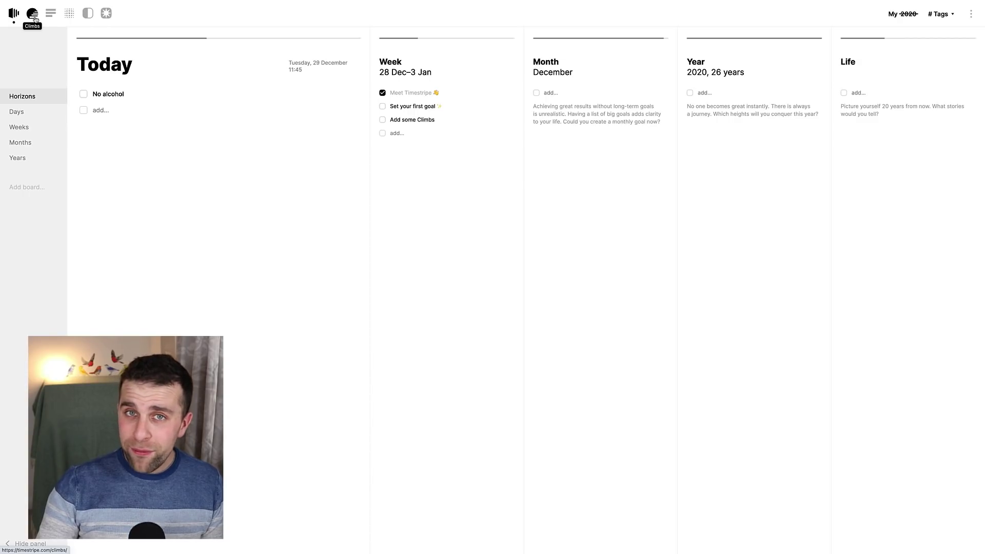
pyautogui.click(51, 117)
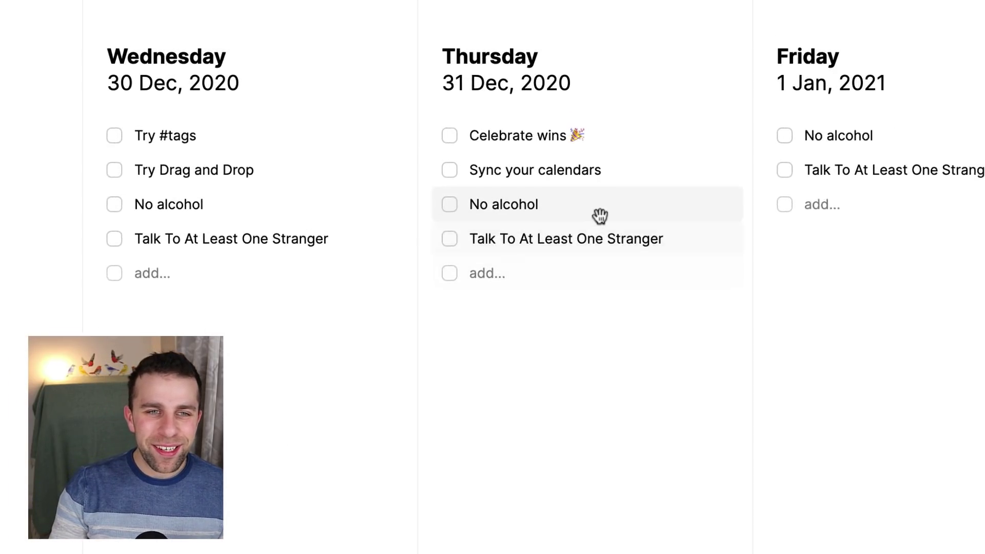
# Step: Open Thursday's Talk To At Least One Stranger task and go to its Climb Settings
pyautogui.click(526, 133)
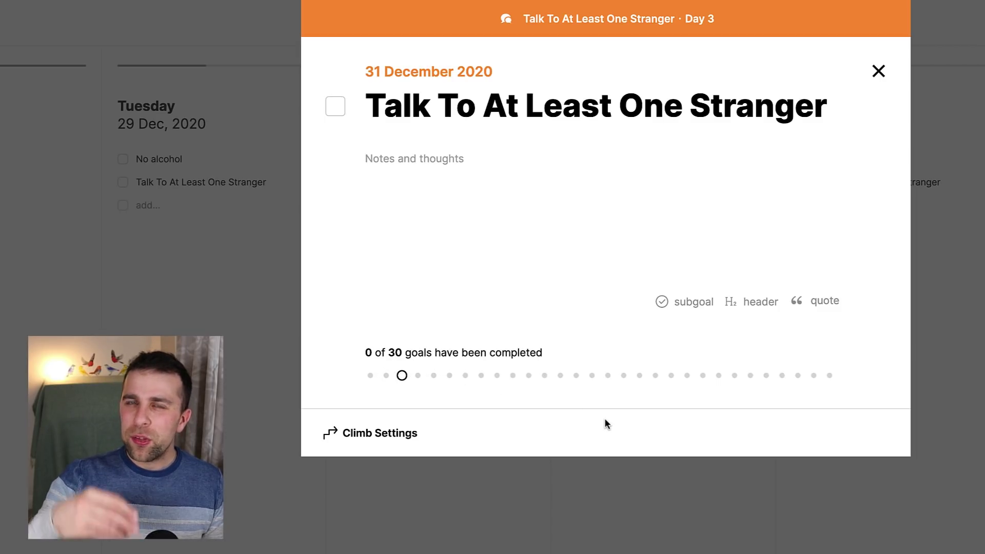
pyautogui.click(410, 435)
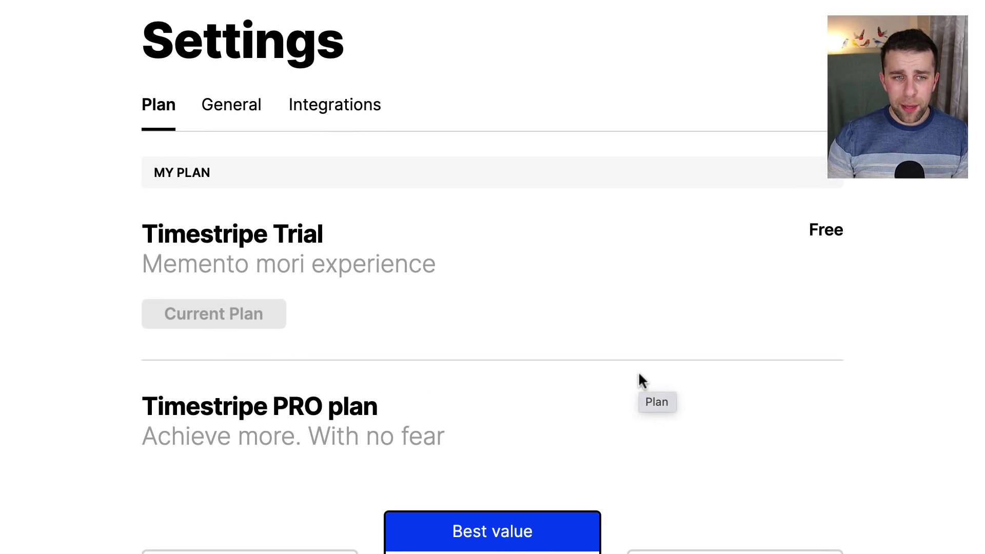
# Step: Scroll through the PRO plan pricing cards on the Settings > Plan page
pyautogui.scroll(-5, 640, 379)
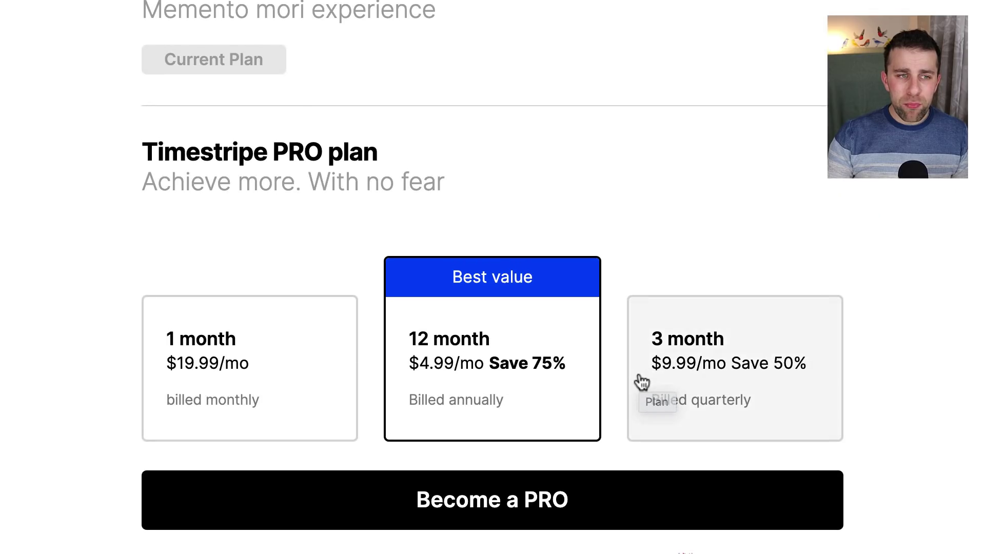
pyautogui.scroll(5, 640, 380)
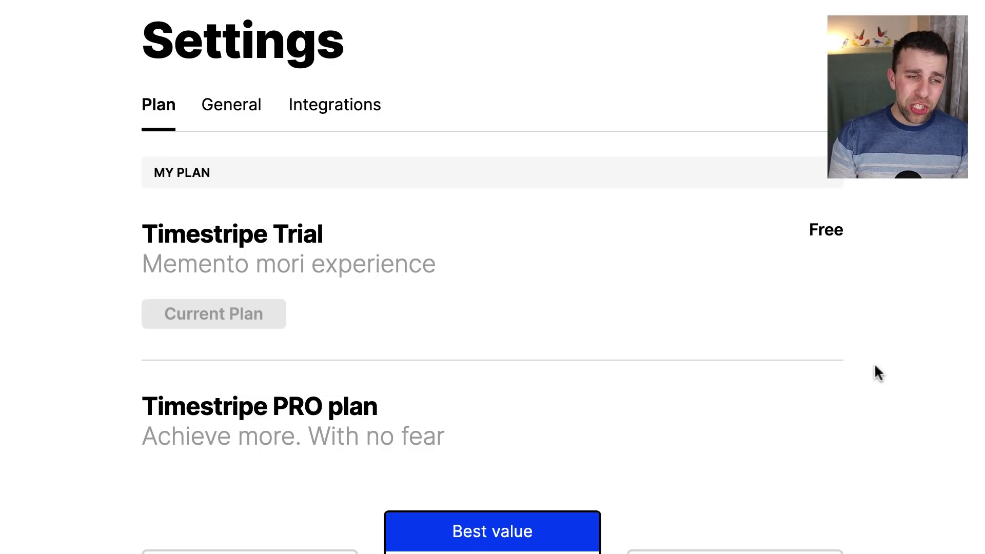
pyautogui.scroll(-6, 875, 365)
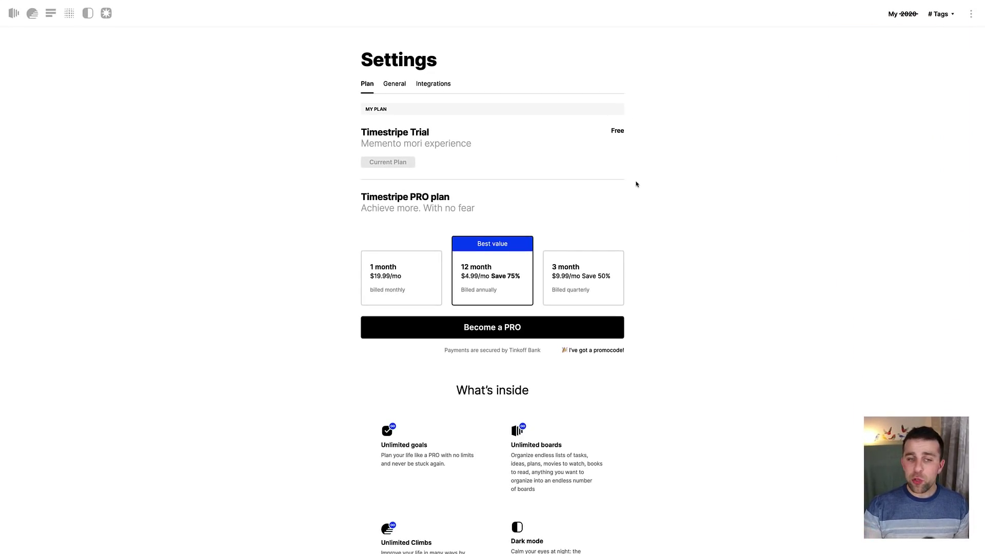
pyautogui.scroll(-5, 636, 184)
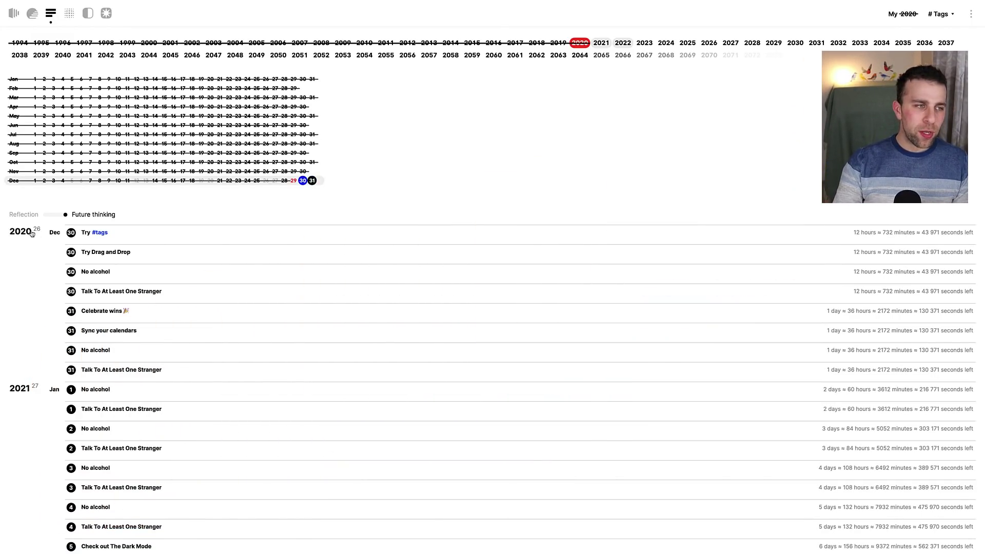
# Step: Compare Reflection and Future thinking items, then switch the year calendar to 2021
pyautogui.click(48, 218)
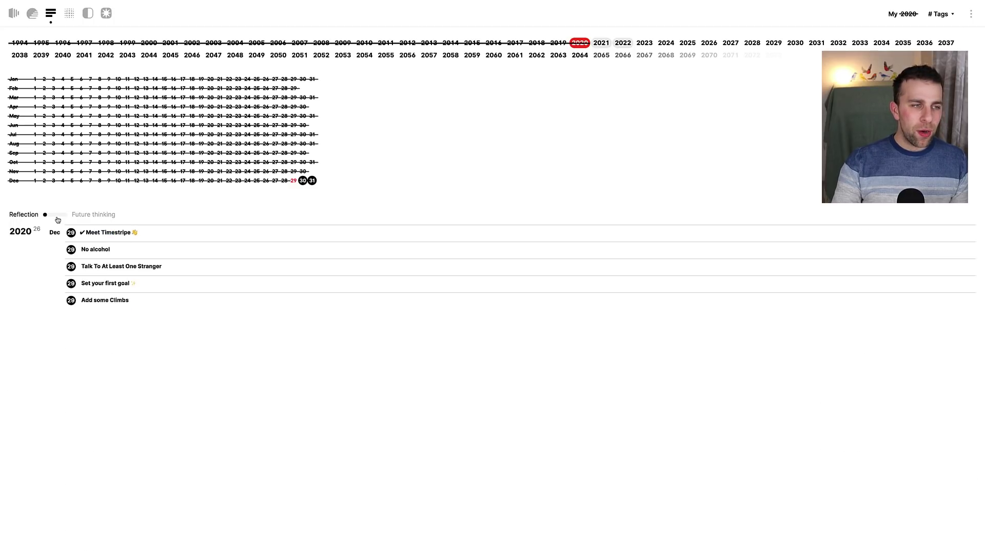
pyautogui.click(50, 218)
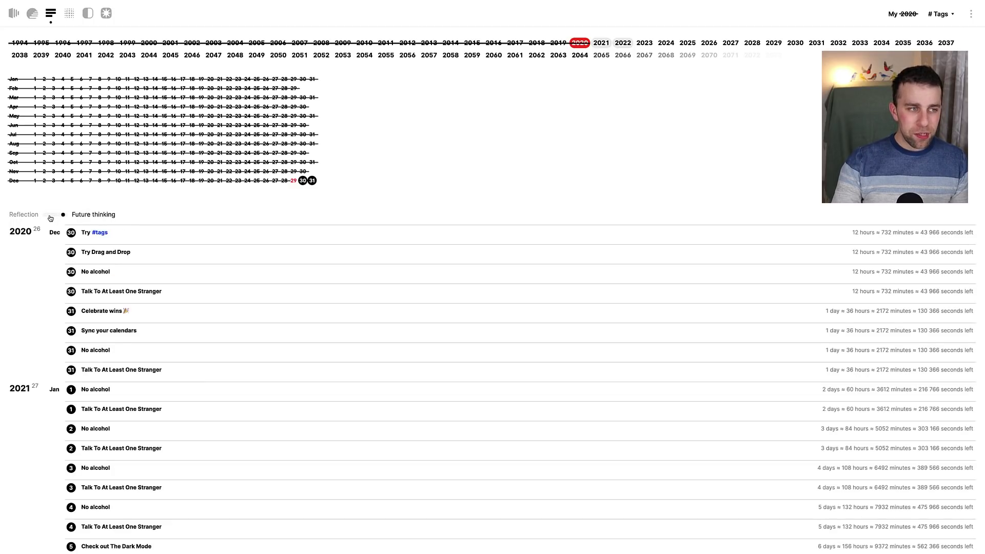
pyautogui.scroll(-15, 176, 245)
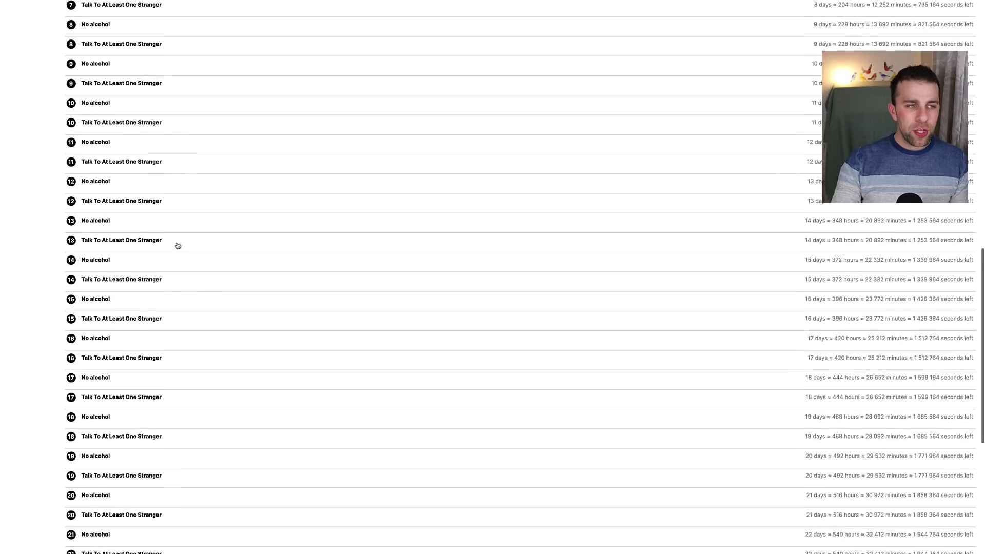
pyautogui.scroll(15, 177, 246)
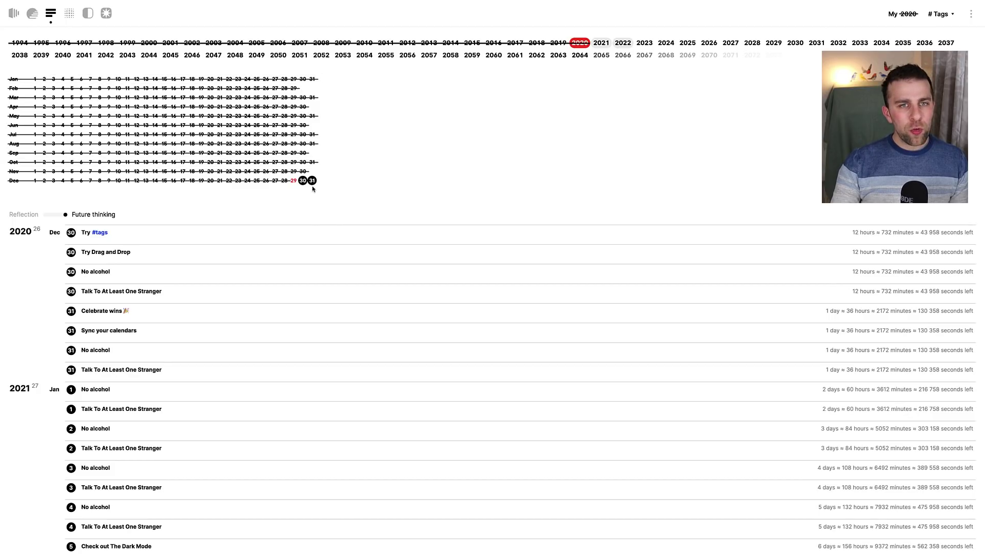
pyautogui.click(602, 45)
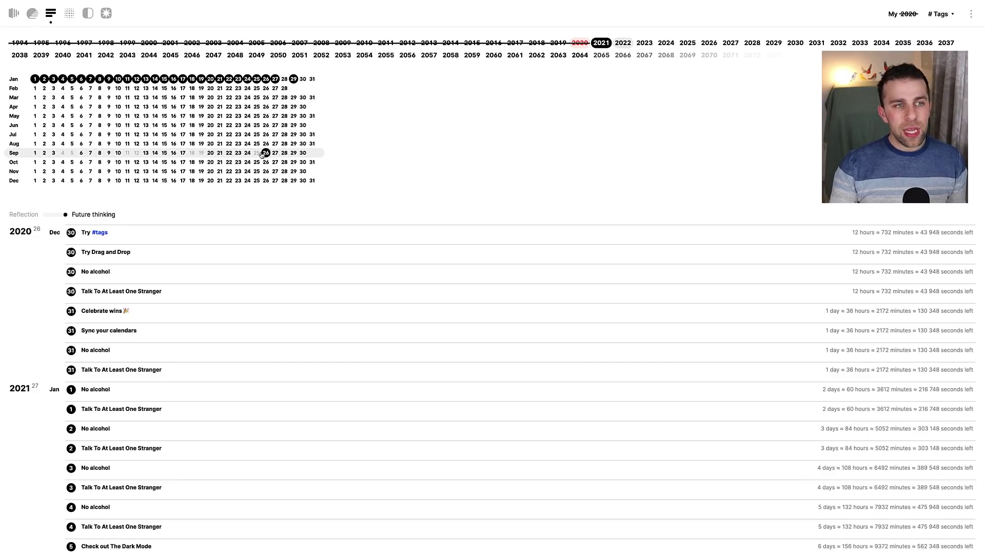
# Step: Discard an empty 24 August draft, add goal 'Retire' on 13 July 2061, then show the life grid
pyautogui.click(249, 144)
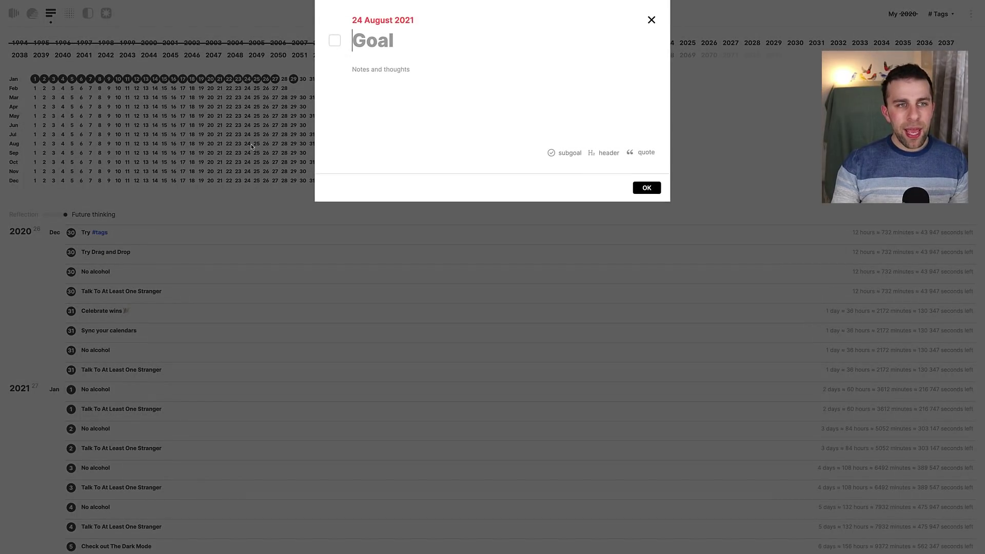
pyautogui.click(652, 21)
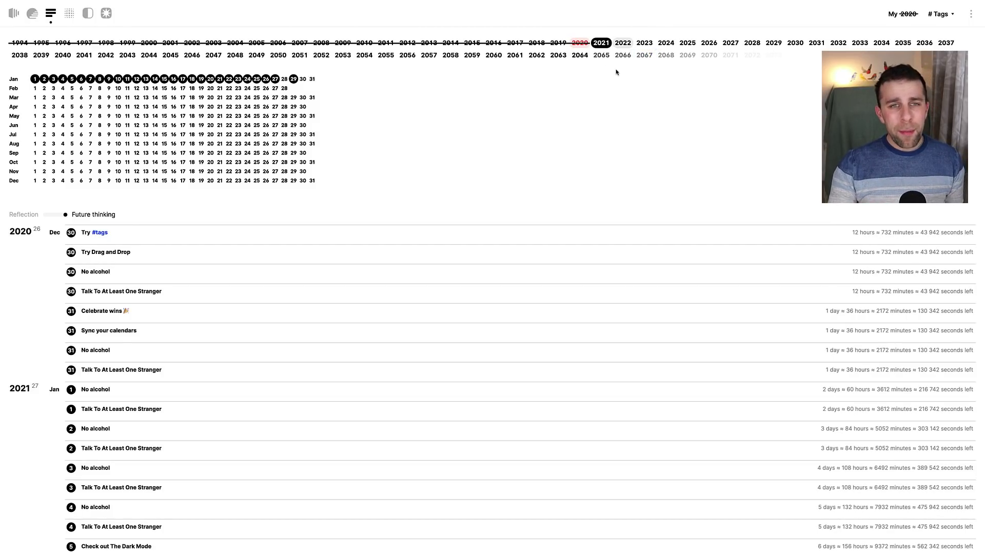
pyautogui.click(515, 55)
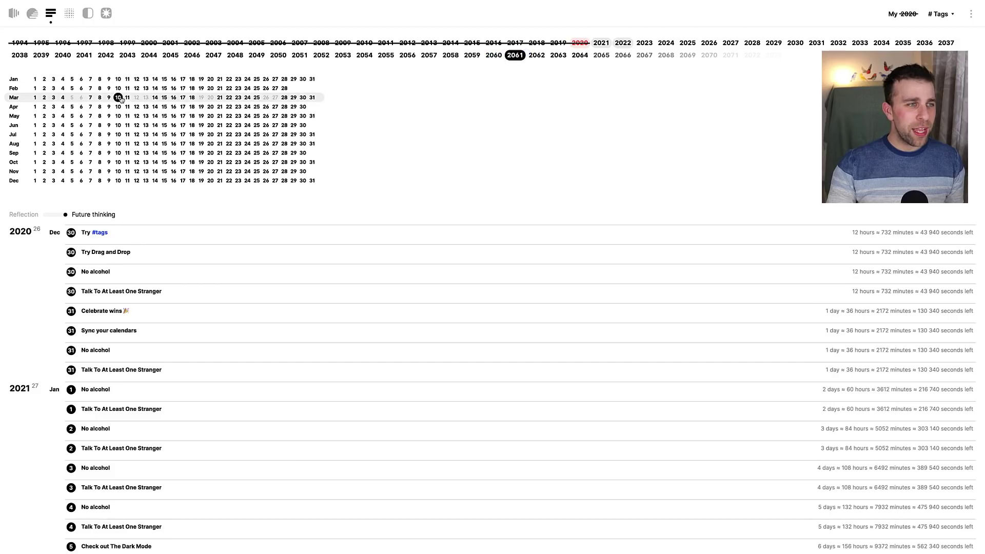
pyautogui.click(146, 135)
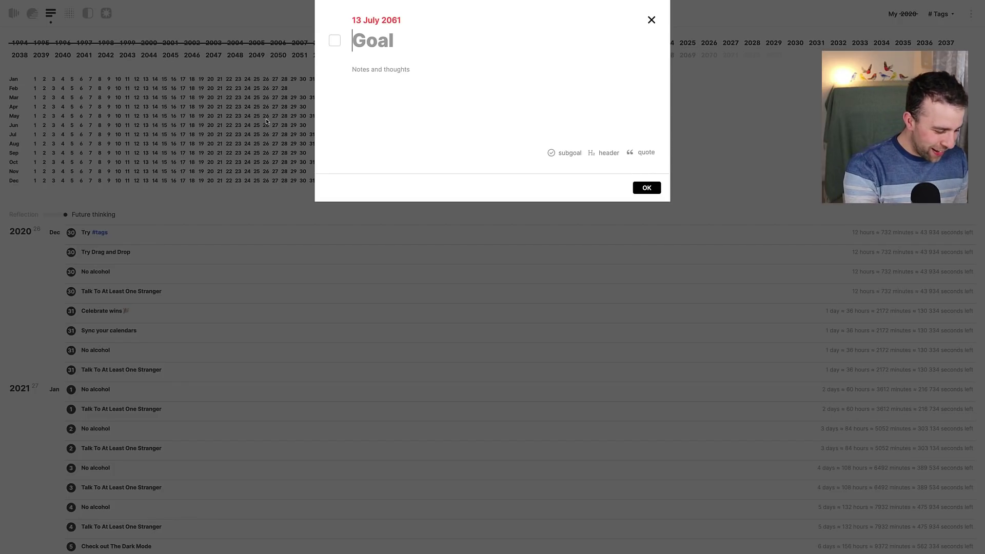
pyautogui.write('Retire')
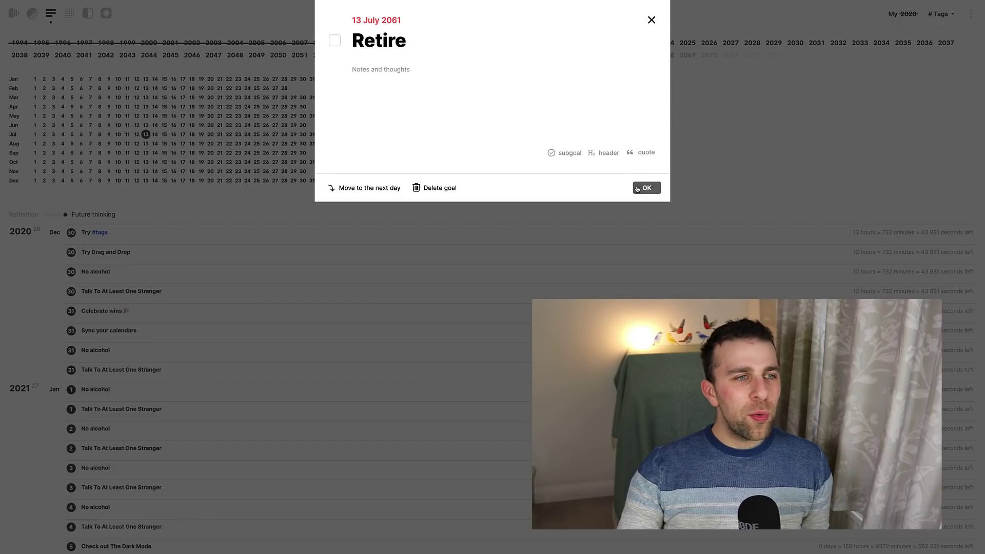
pyautogui.press('Return')
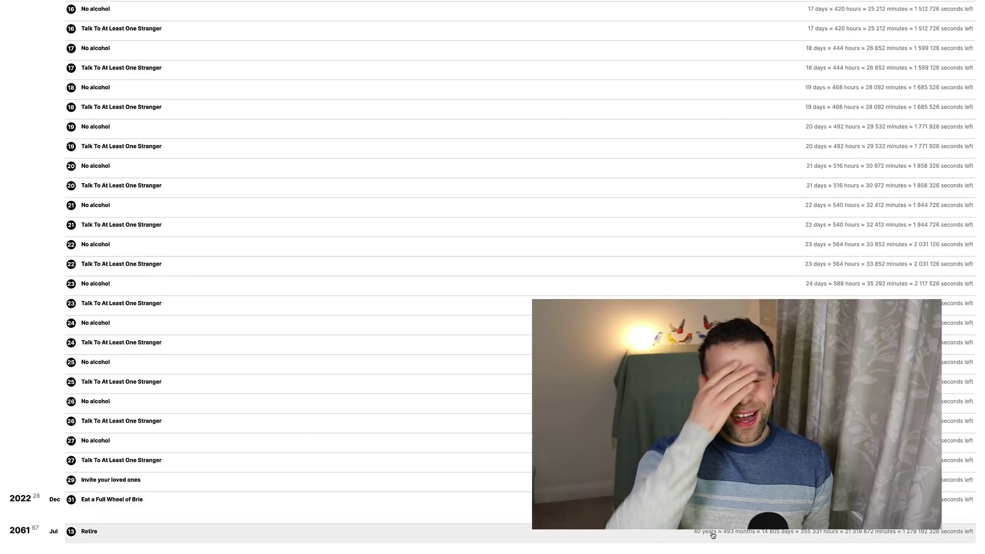
pyautogui.click(69, 13)
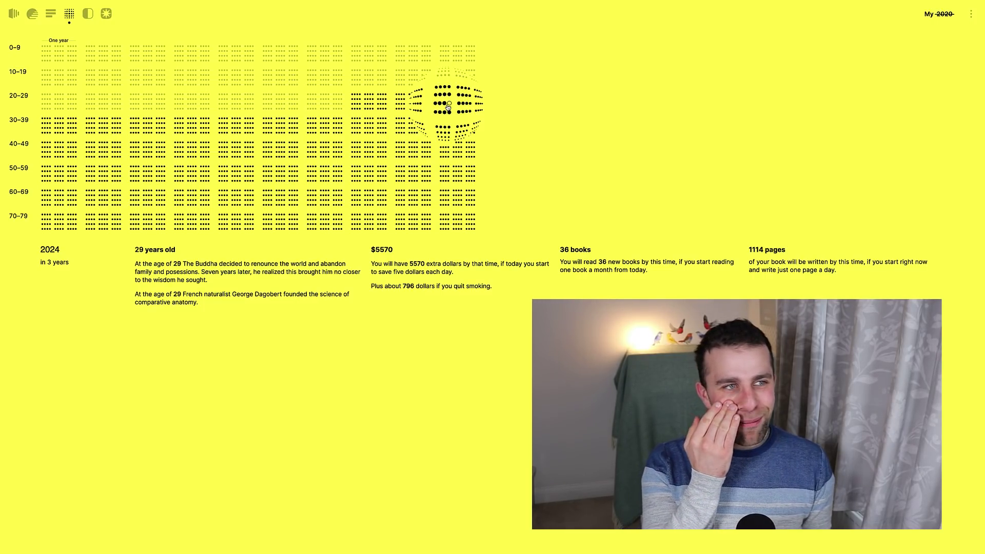
# Step: Switch to the split past-and-future clock view counting your current age
pyautogui.click(89, 14)
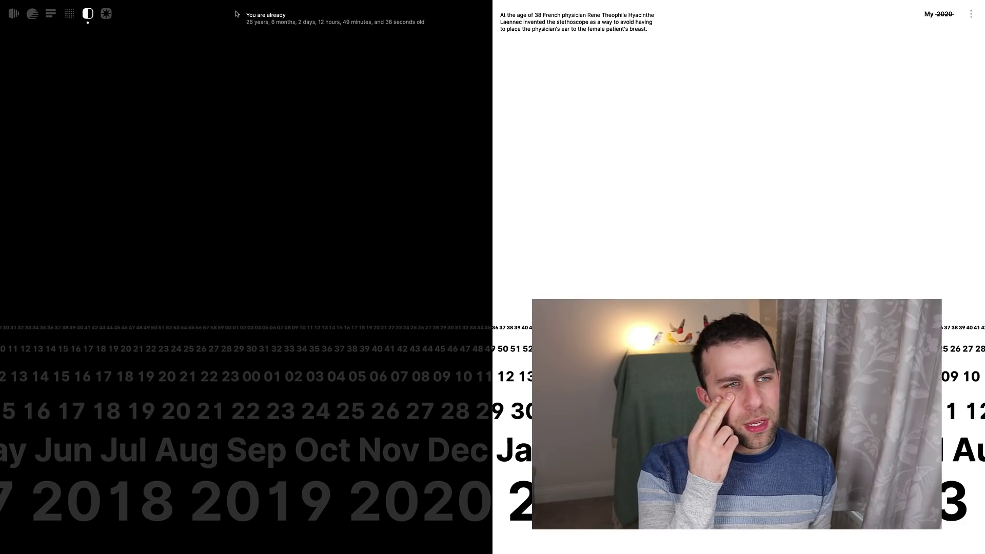
# Step: Browse Insights of the Day, try a goal for question 1, then open the Immortal Sweatshirt product
pyautogui.click(106, 15)
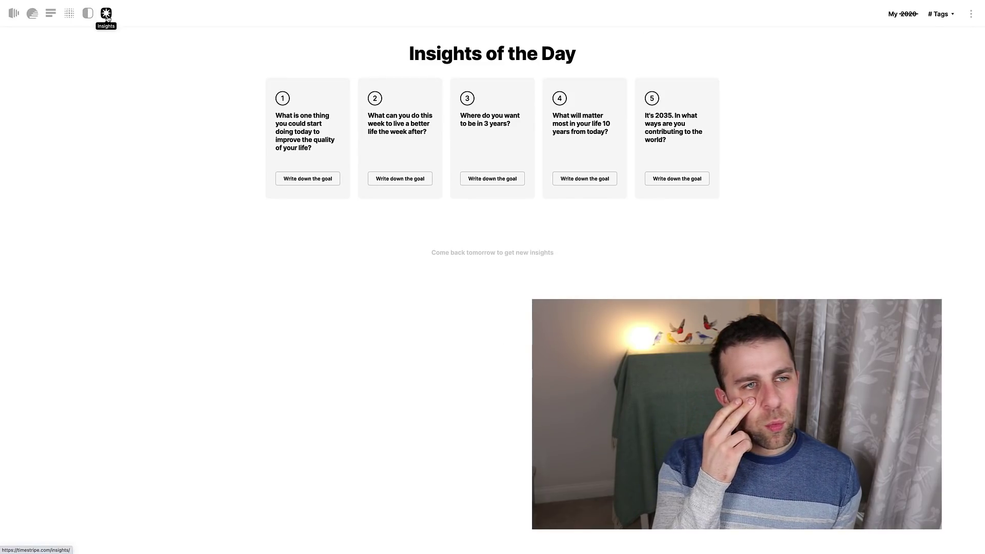
pyautogui.click(321, 179)
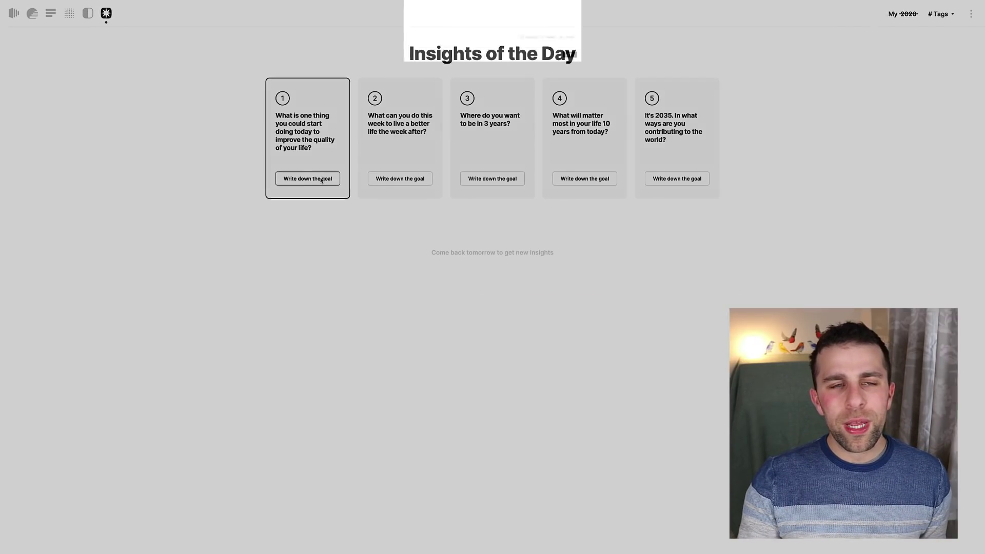
pyautogui.click(652, 20)
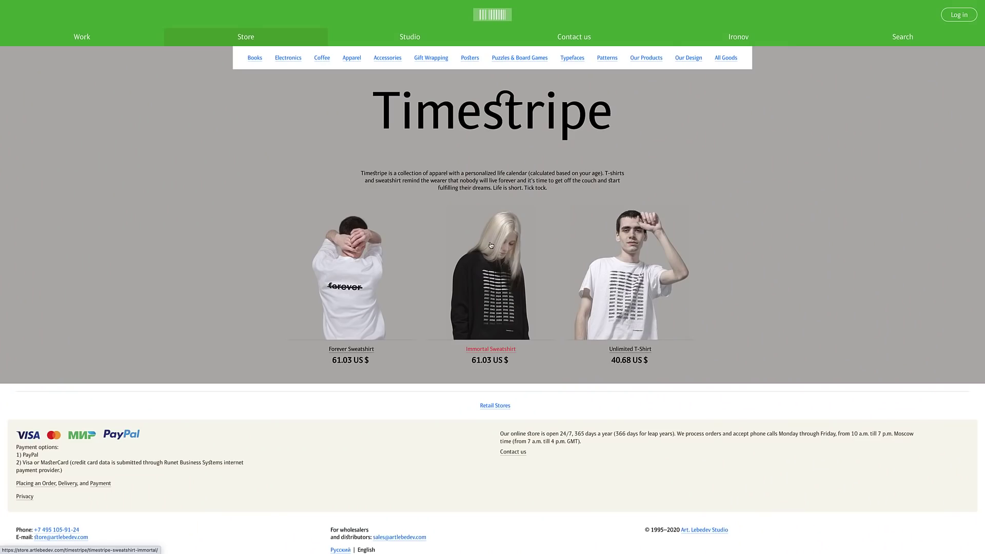
pyautogui.click(490, 265)
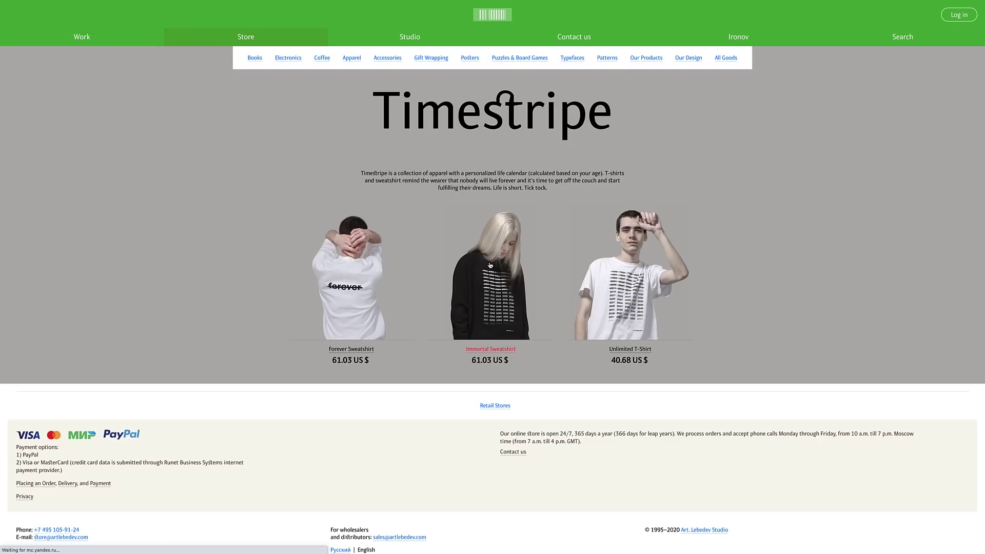